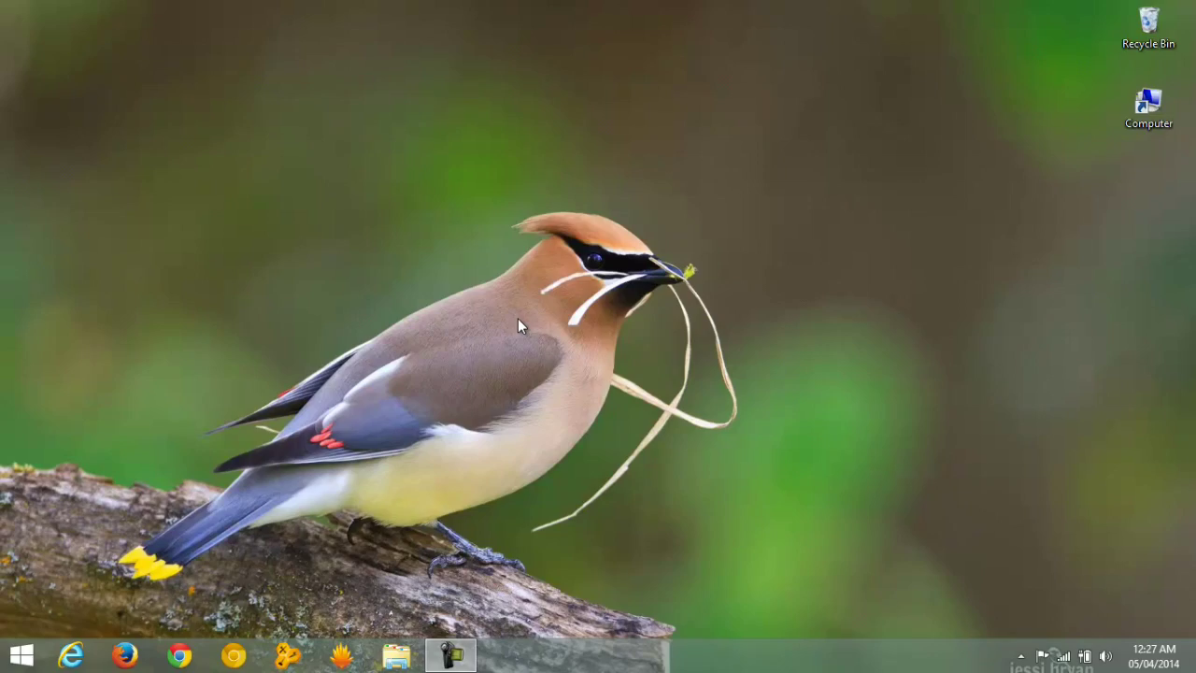
- Launch Project Spark from its tile on the Windows 8 Start screen
click(17, 653)
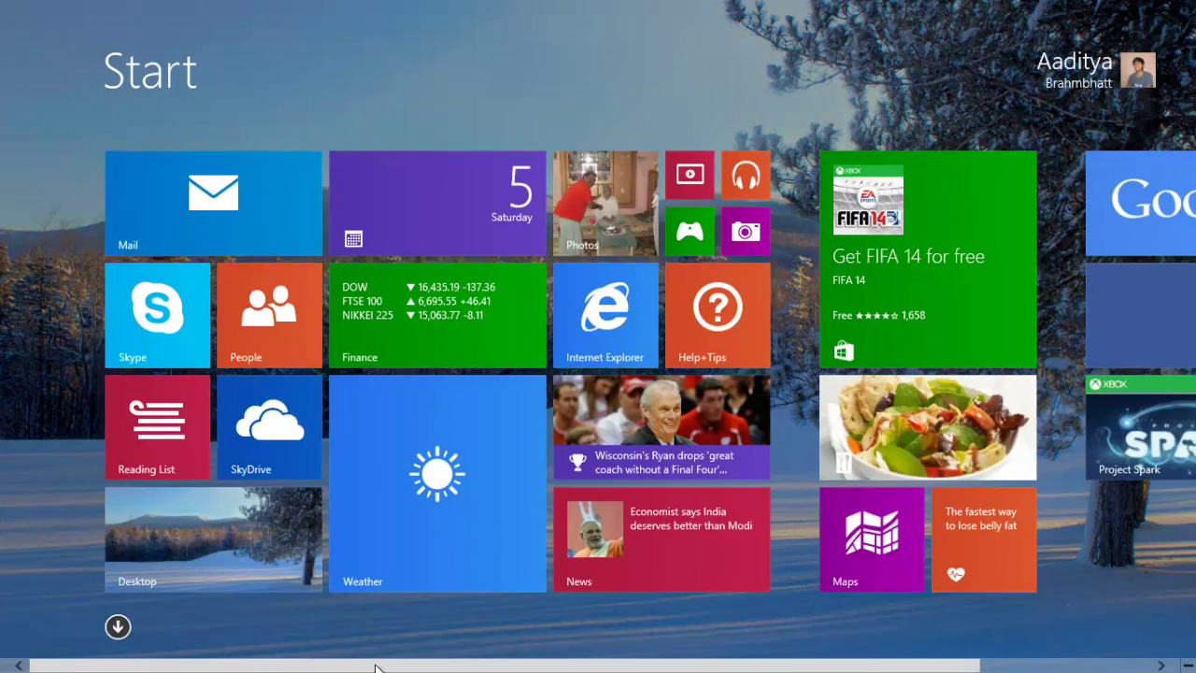
scroll(454, 663, down, 2)
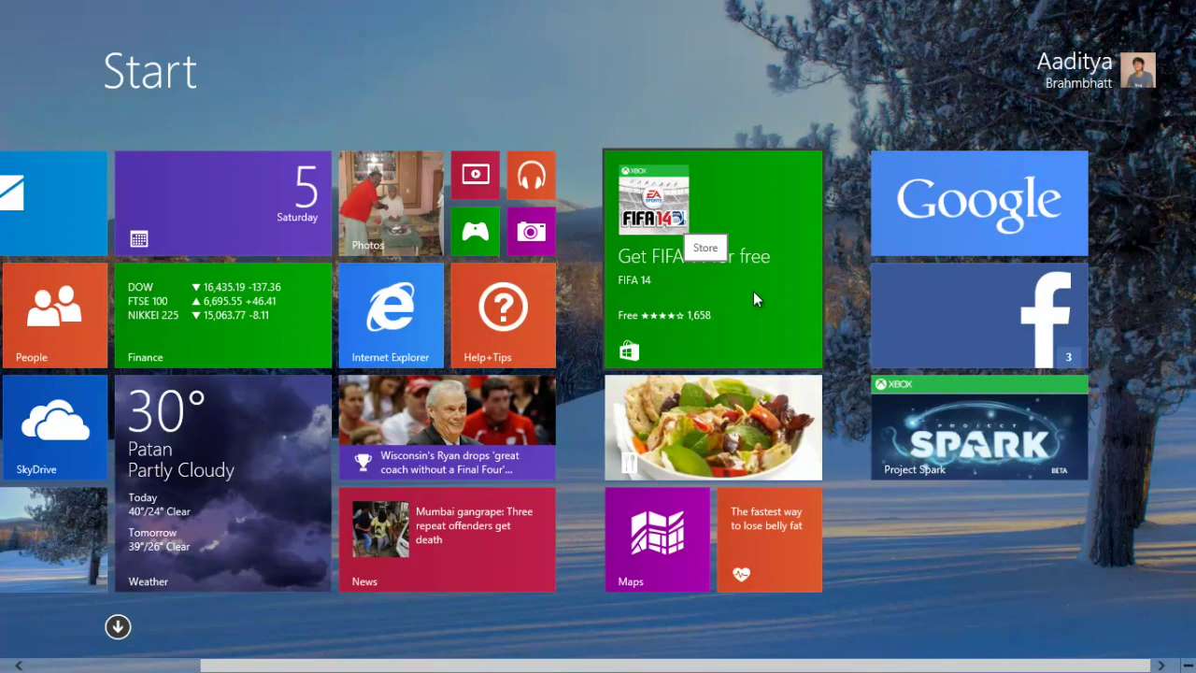
click(951, 446)
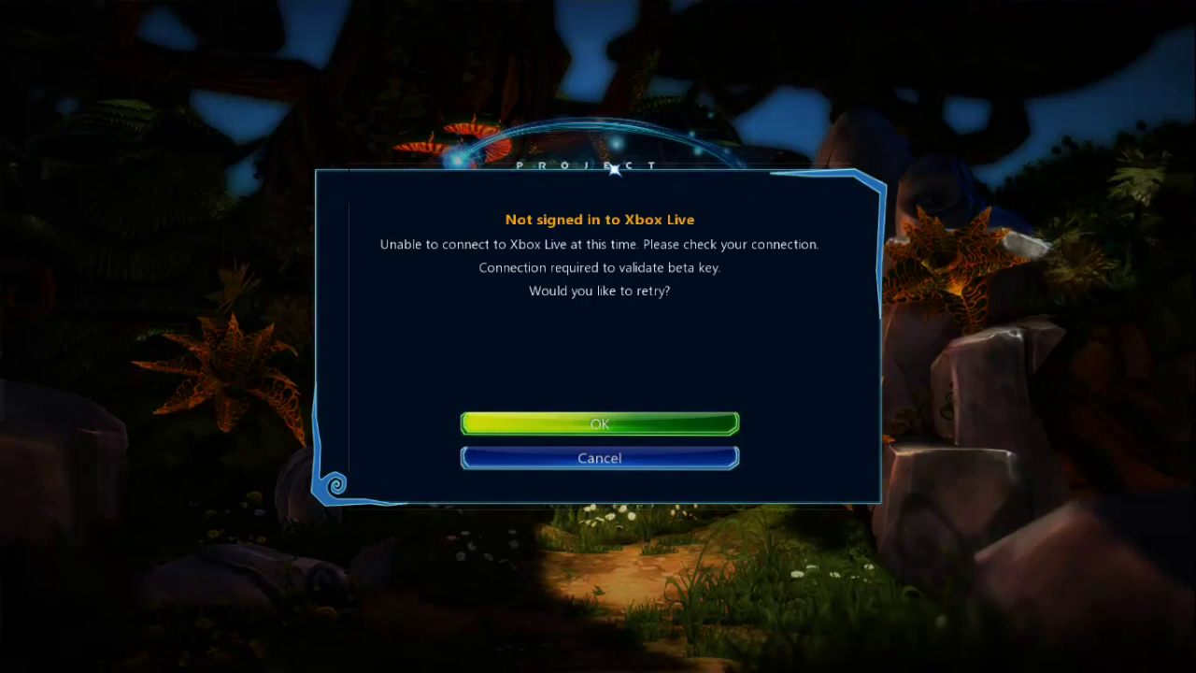
- Dismiss the Xbox Live notice, retry the server connection, and go to the Create screen
click(626, 424)
key(Return)
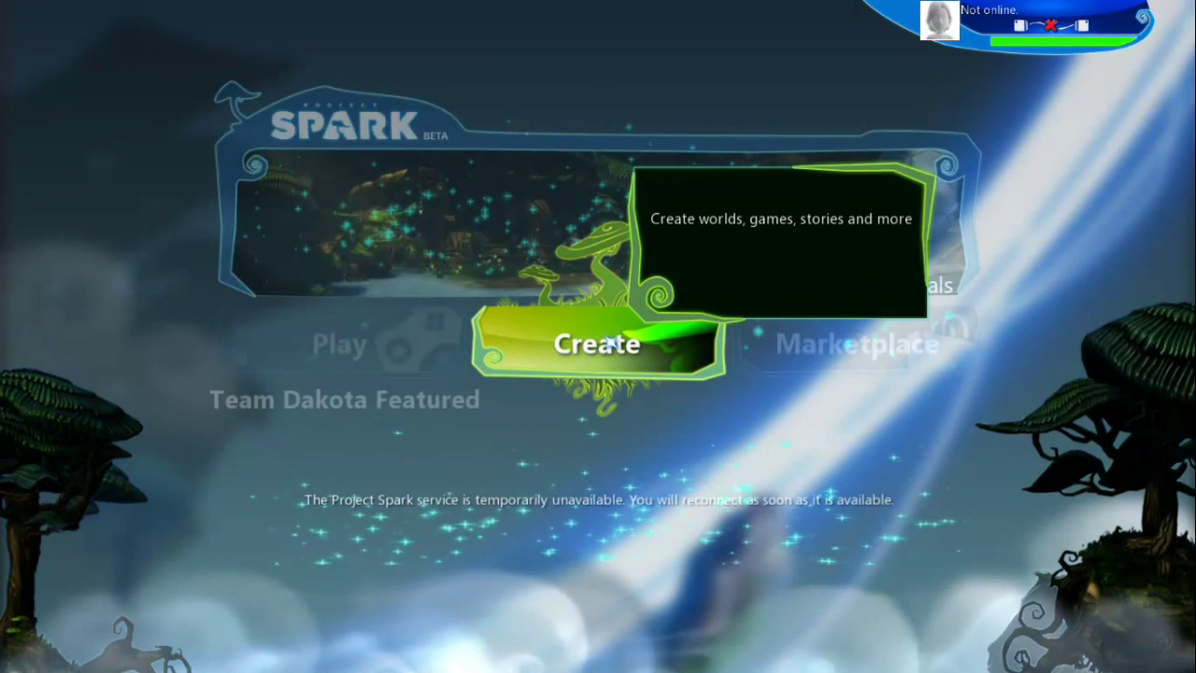
click(521, 342)
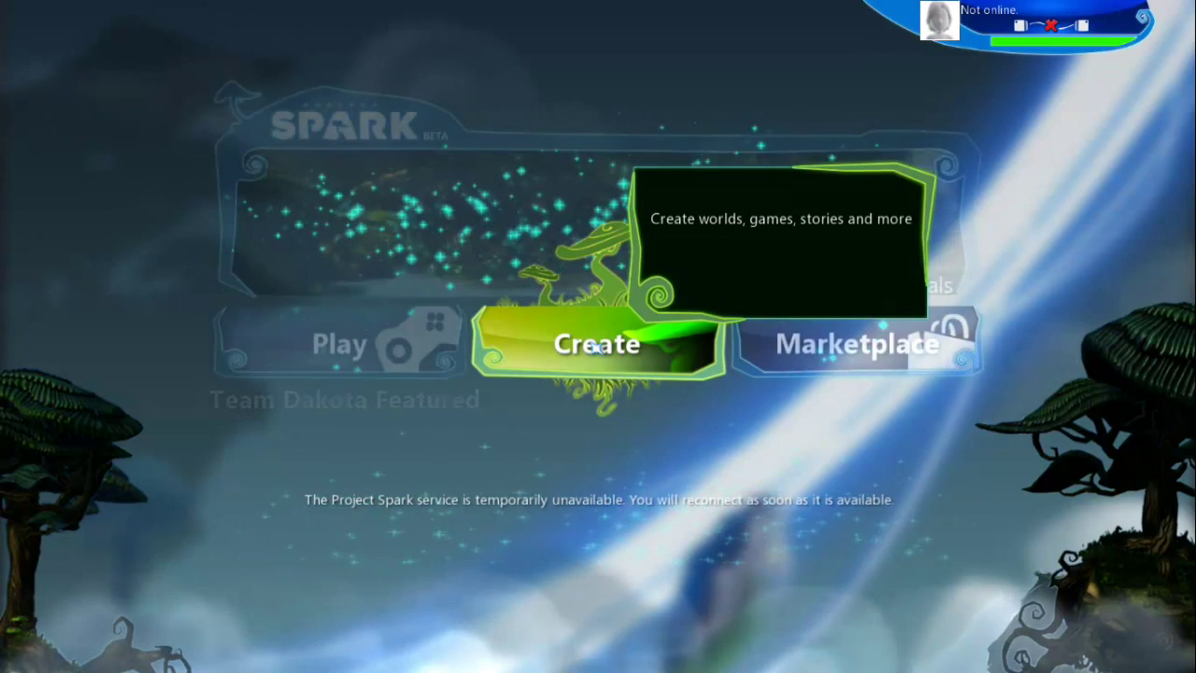
click(595, 345)
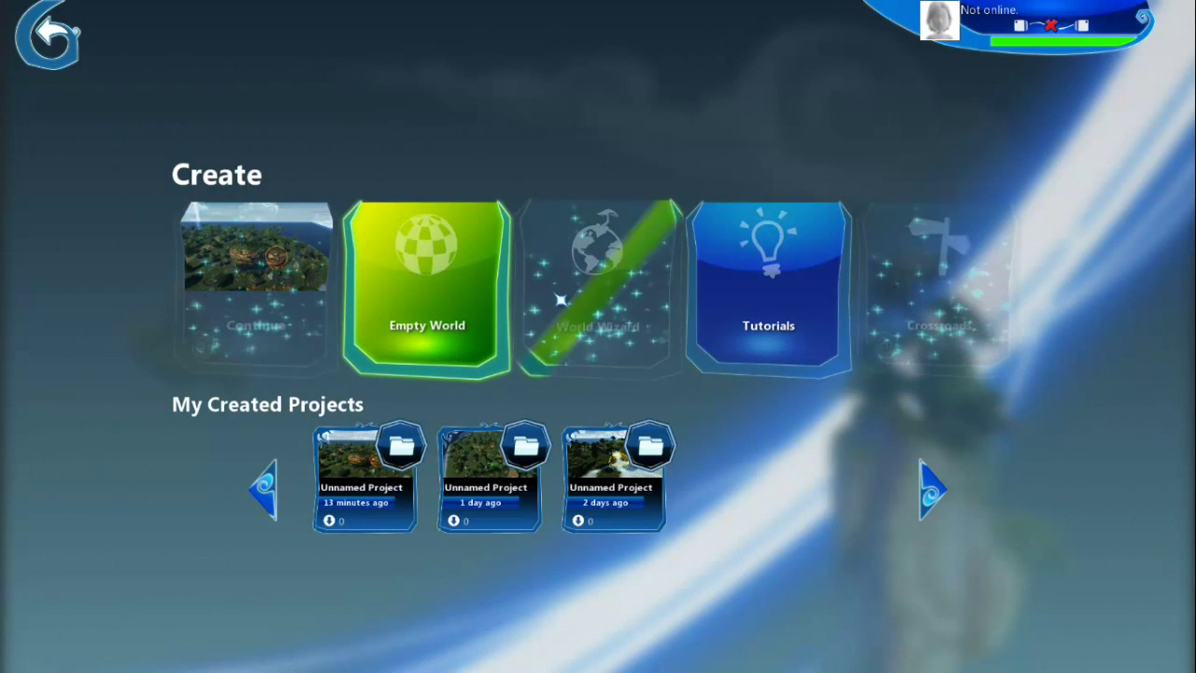
- Generate a new Empty World from the Create screen
click(446, 306)
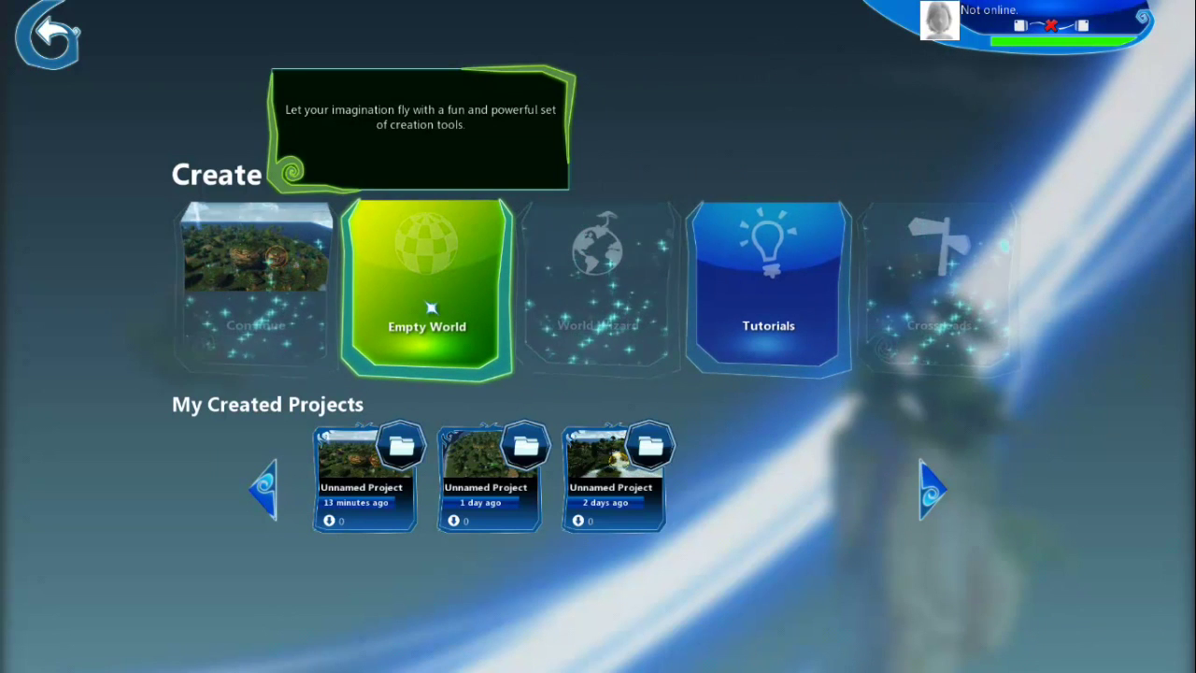
click(431, 307)
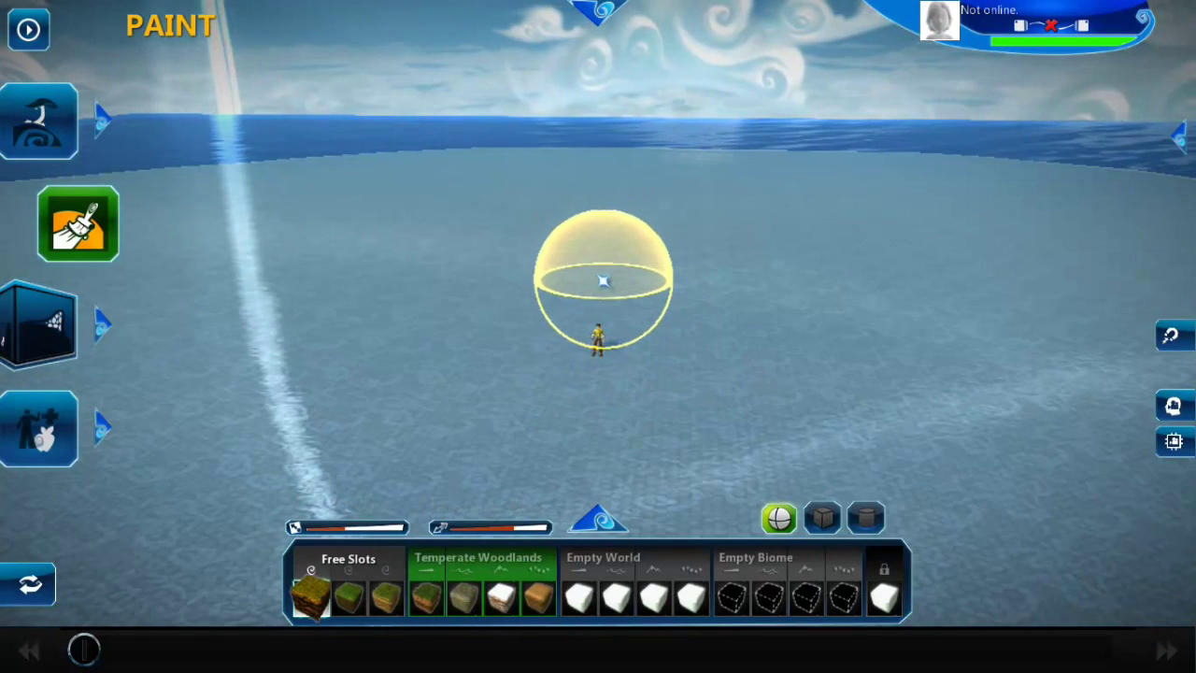
- Paint Temperate Woodlands terrain across the water and along the island's right coastline
right_drag(601, 272, 603, 281)
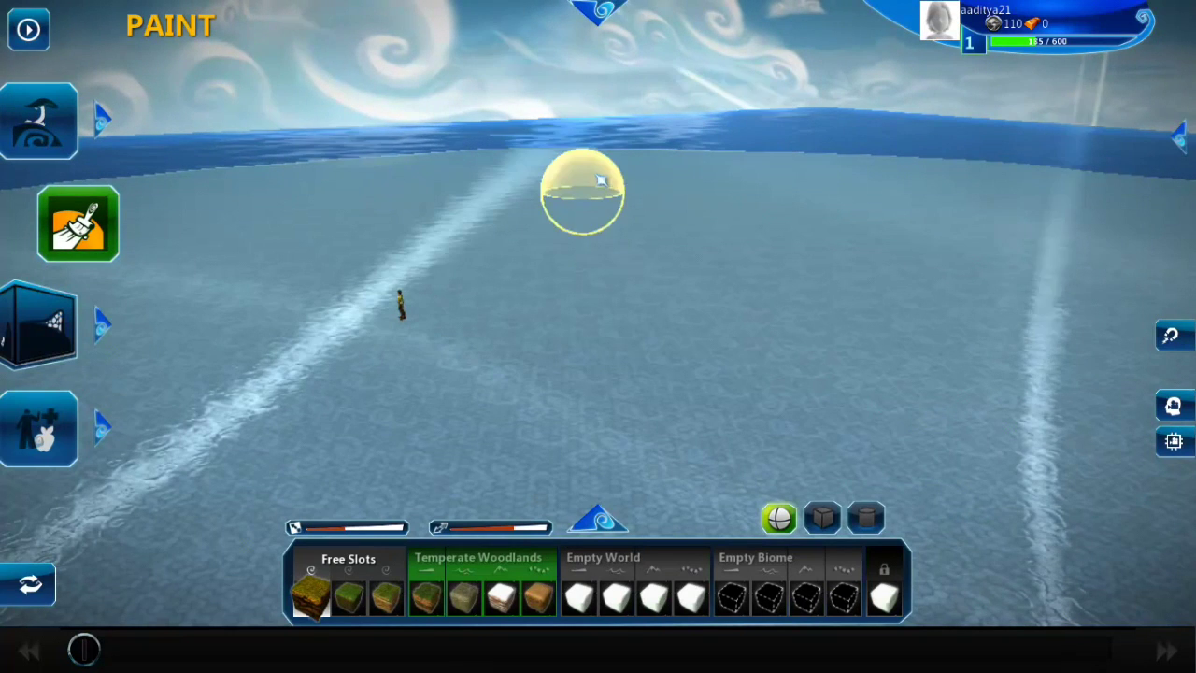
mouse_move(598, 211)
mouse_down()
mouse_move(487, 175)
mouse_move(521, 230)
mouse_move(638, 280)
mouse_move(774, 252)
mouse_move(612, 230)
mouse_move(571, 242)
mouse_move(589, 228)
mouse_move(287, 256)
mouse_move(387, 281)
mouse_move(397, 300)
mouse_move(512, 287)
mouse_move(258, 271)
mouse_move(616, 206)
mouse_move(643, 192)
mouse_move(635, 181)
mouse_move(174, 250)
mouse_move(145, 303)
mouse_move(322, 317)
mouse_move(157, 319)
mouse_move(666, 384)
mouse_move(463, 403)
mouse_move(673, 377)
mouse_move(565, 342)
mouse_move(732, 289)
mouse_move(708, 314)
mouse_move(771, 286)
mouse_move(890, 273)
mouse_move(906, 231)
mouse_move(773, 232)
mouse_move(845, 276)
mouse_move(557, 290)
mouse_move(819, 268)
mouse_move(837, 252)
mouse_move(799, 247)
mouse_move(870, 235)
mouse_move(444, 219)
mouse_move(661, 229)
mouse_move(1079, 190)
mouse_move(964, 199)
mouse_move(1172, 204)
mouse_move(566, 232)
mouse_move(748, 244)
mouse_move(764, 219)
mouse_move(695, 181)
mouse_move(773, 186)
mouse_move(593, 188)
mouse_move(809, 198)
mouse_move(768, 201)
mouse_move(907, 193)
mouse_move(1127, 154)
mouse_move(1002, 151)
mouse_move(953, 207)
mouse_move(841, 214)
mouse_move(738, 215)
mouse_move(643, 187)
mouse_move(478, 186)
mouse_move(593, 185)
mouse_move(574, 187)
mouse_move(567, 158)
mouse_up()
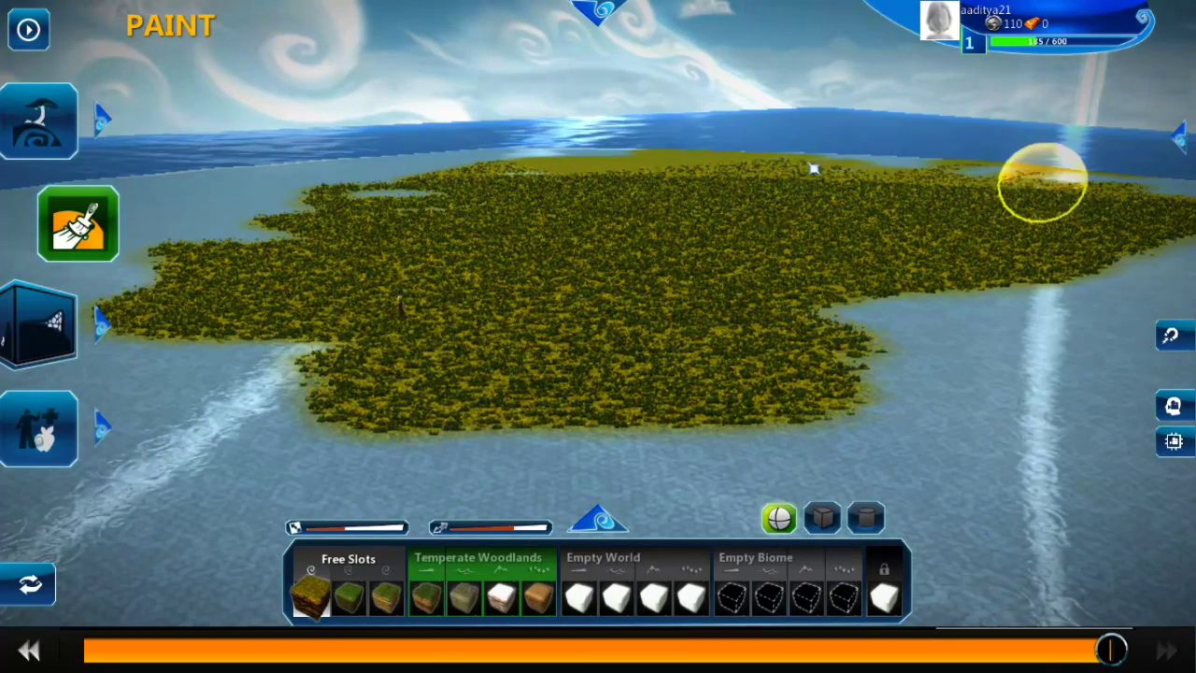
mouse_move(986, 306)
mouse_down()
mouse_move(909, 297)
mouse_move(851, 329)
mouse_move(845, 348)
mouse_move(1045, 362)
mouse_move(1050, 374)
mouse_move(942, 329)
mouse_move(1164, 246)
mouse_move(1100, 218)
mouse_move(1157, 215)
mouse_move(1092, 213)
mouse_move(1099, 268)
mouse_move(1060, 146)
mouse_up()
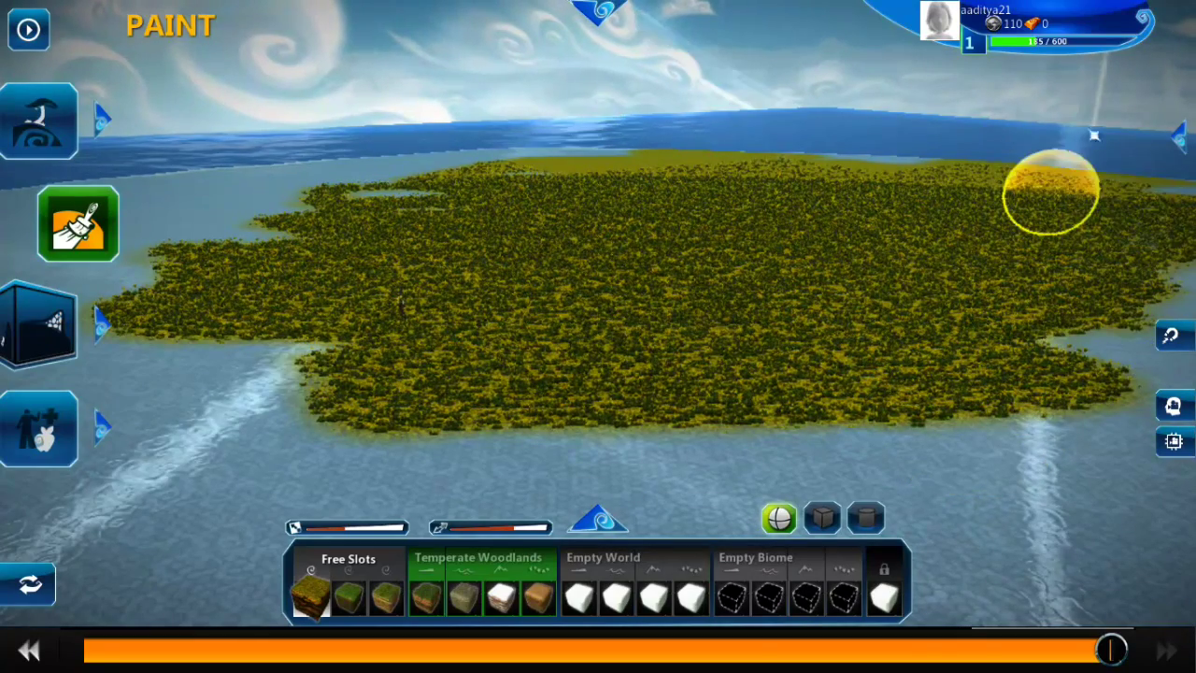
mouse_move(1152, 213)
mouse_down()
mouse_move(1182, 253)
mouse_move(1192, 295)
mouse_move(1112, 346)
mouse_move(1020, 367)
mouse_move(1081, 326)
mouse_move(1015, 342)
mouse_move(149, 393)
mouse_move(9, 416)
mouse_move(27, 414)
mouse_move(40, 347)
mouse_move(28, 192)
mouse_move(160, 174)
mouse_move(147, 214)
mouse_move(53, 200)
mouse_move(89, 177)
mouse_move(38, 182)
mouse_move(28, 220)
mouse_move(321, 249)
mouse_move(328, 296)
mouse_move(28, 374)
mouse_move(200, 253)
mouse_move(440, 219)
mouse_move(302, 225)
mouse_up()
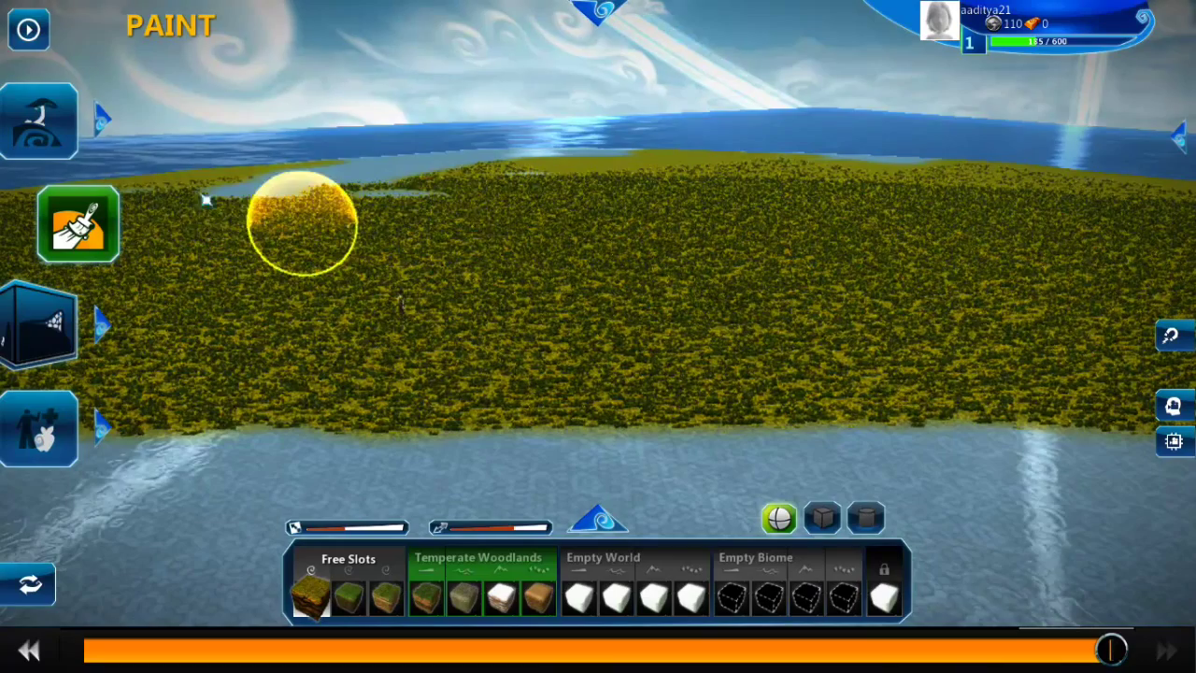
- Fill the upper-left channel, left side and far edge with woodland, then pick brown dirt
mouse_move(492, 164)
mouse_down()
mouse_move(574, 168)
mouse_move(290, 227)
mouse_up()
mouse_move(576, 224)
mouse_down()
mouse_move(249, 221)
mouse_move(379, 216)
mouse_up()
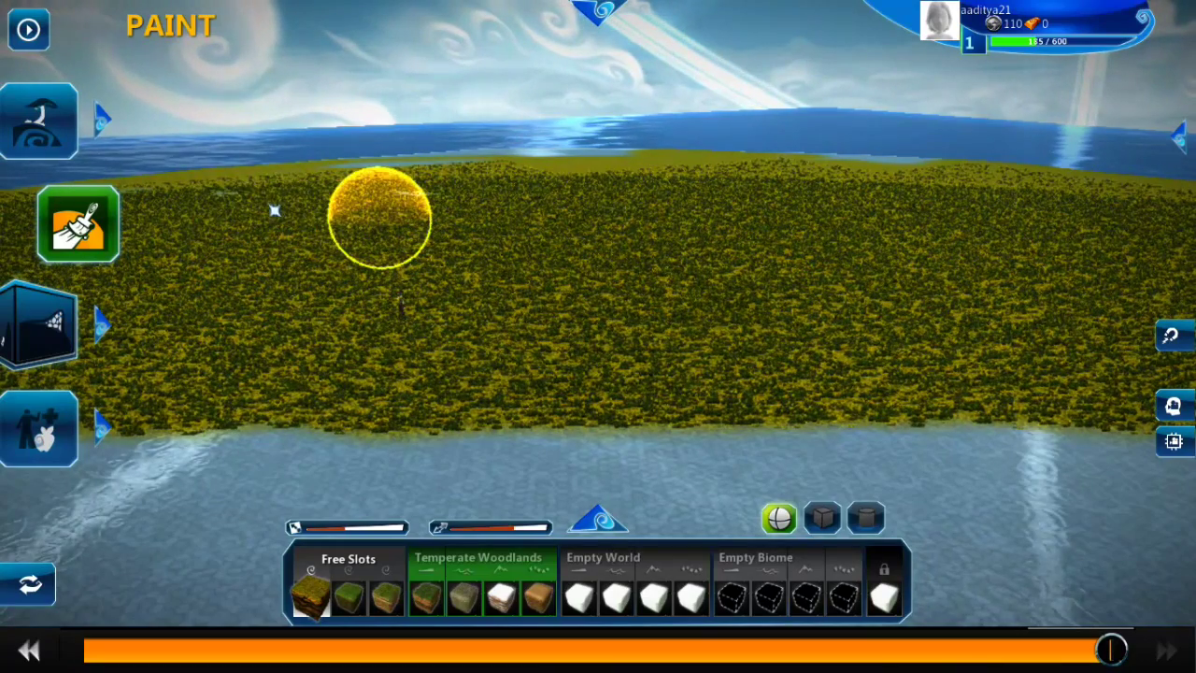
drag(366, 167, 510, 159)
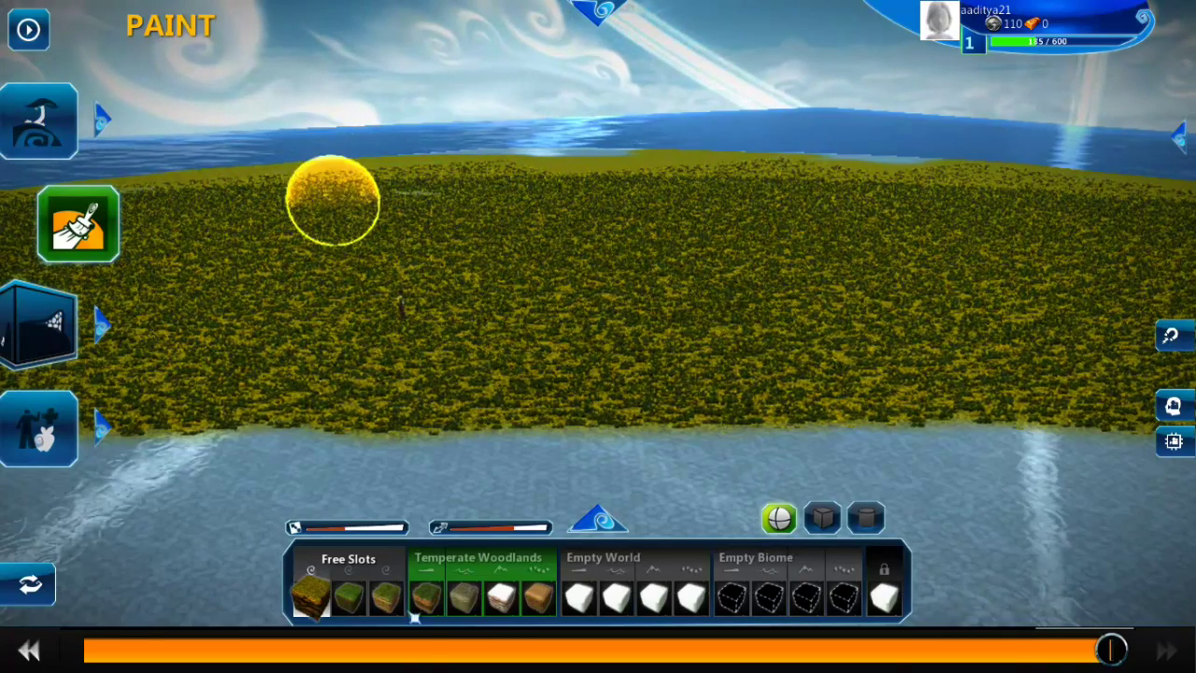
click(538, 598)
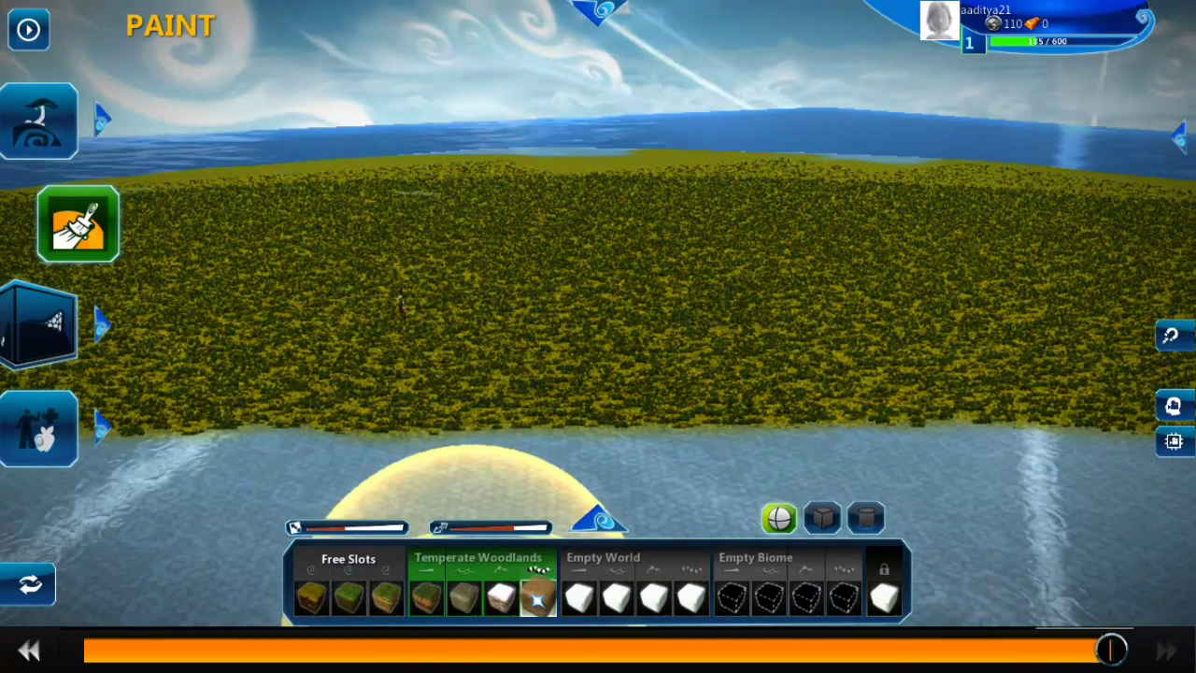
- Paint a brown dirt path across the island and down to the southwest shore
drag(171, 325, 390, 319)
mouse_move(701, 299)
mouse_down()
mouse_move(922, 267)
mouse_move(1026, 266)
mouse_move(1140, 241)
mouse_move(1191, 201)
mouse_up()
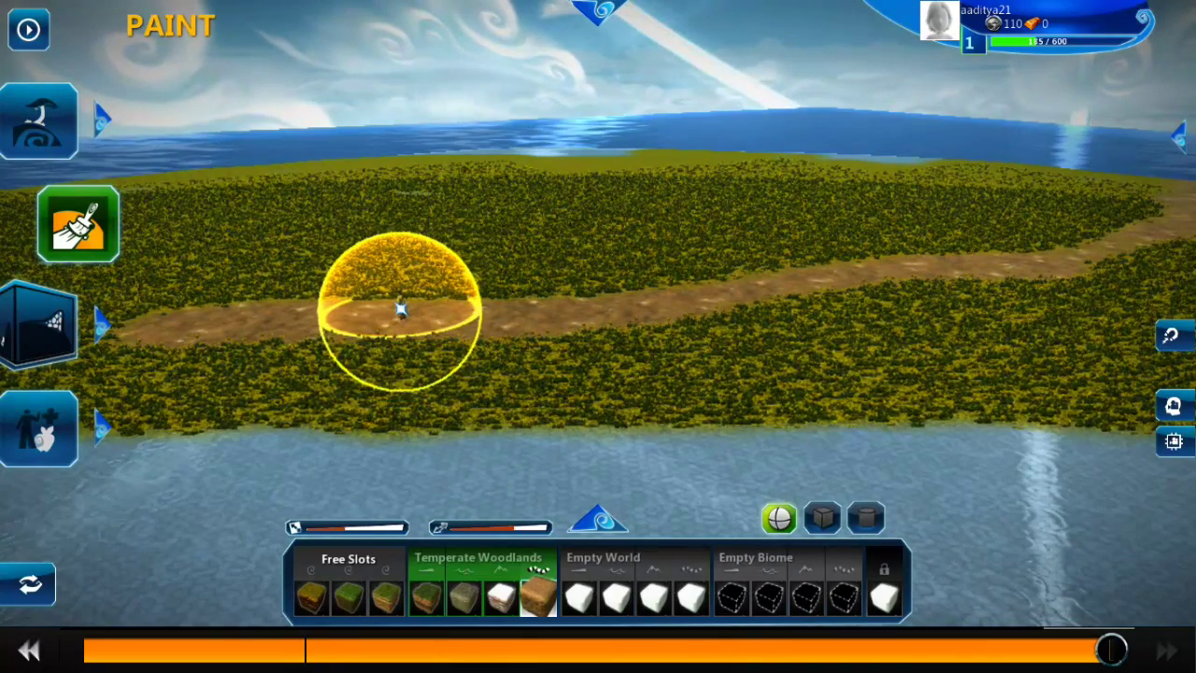
scroll(400, 310, up, 5)
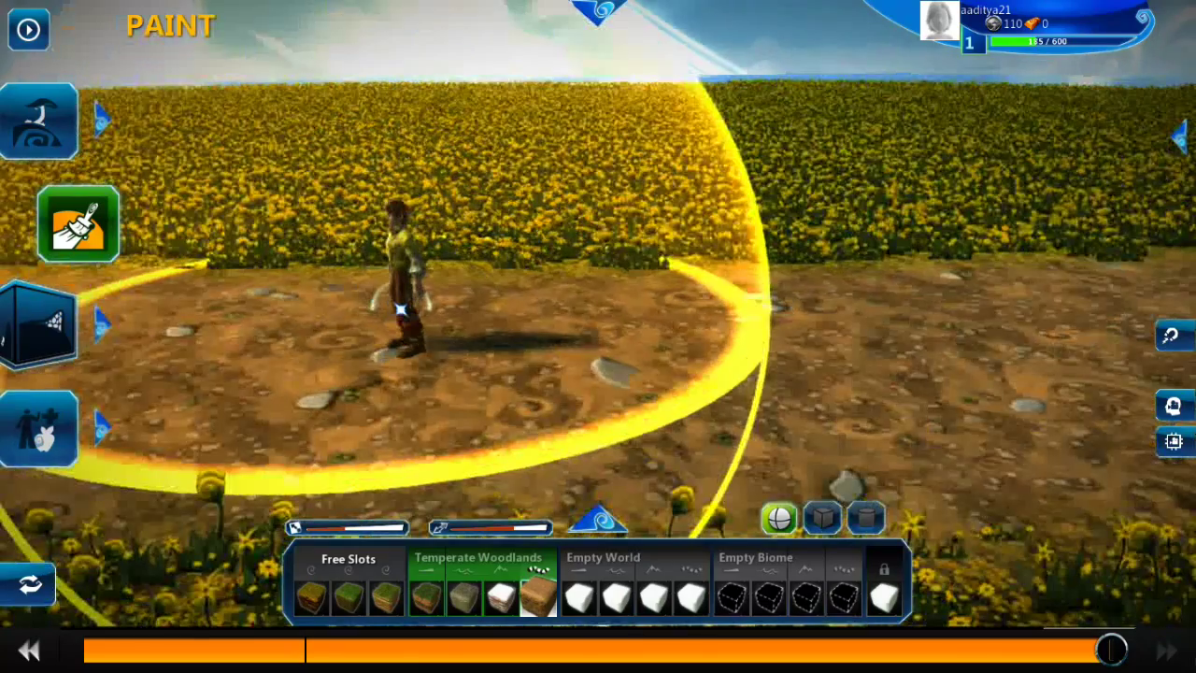
scroll(400, 309, up, 3)
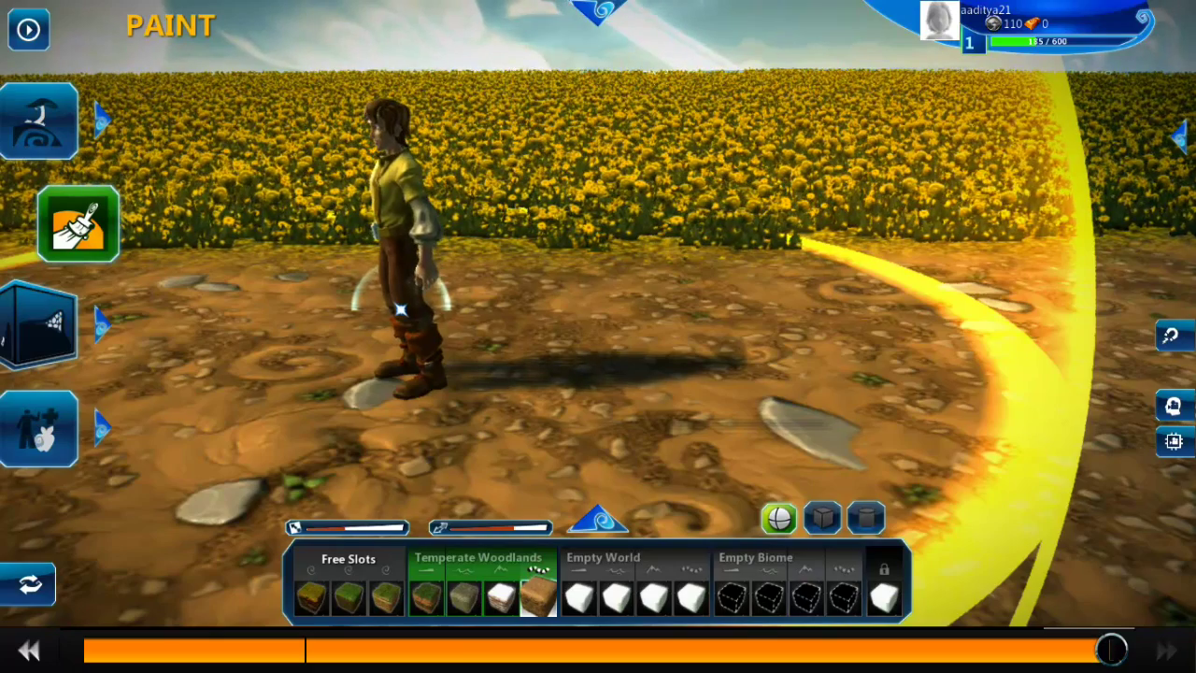
scroll(400, 309, down, 6)
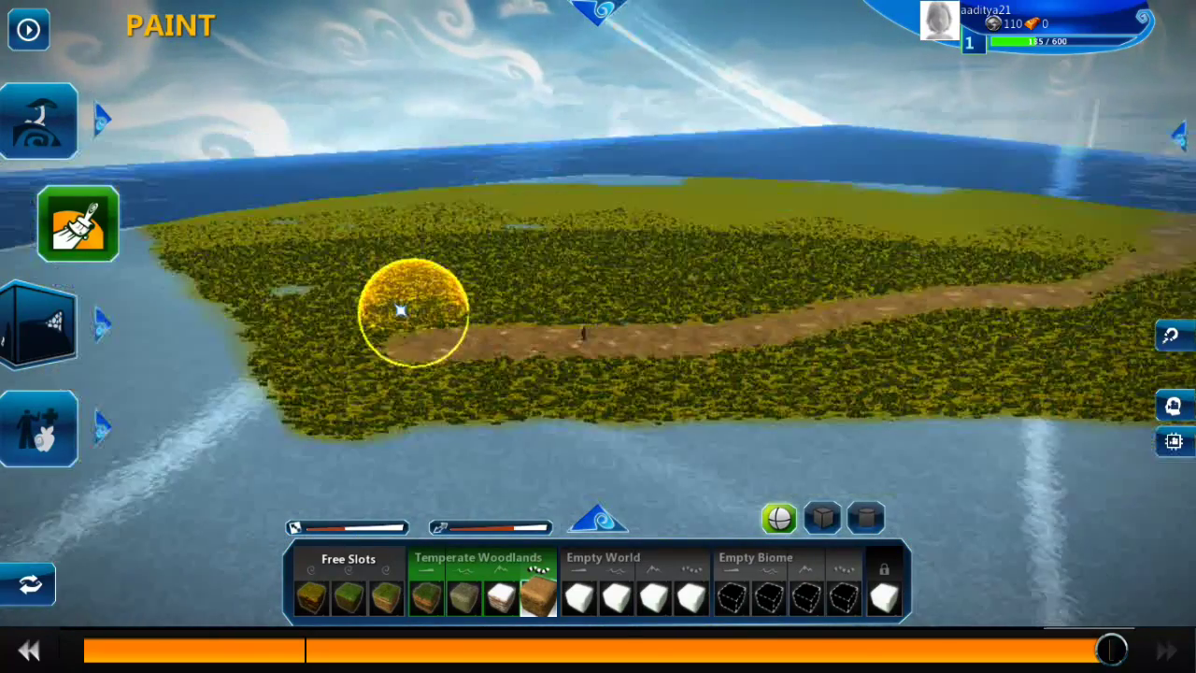
scroll(427, 346, down, 5)
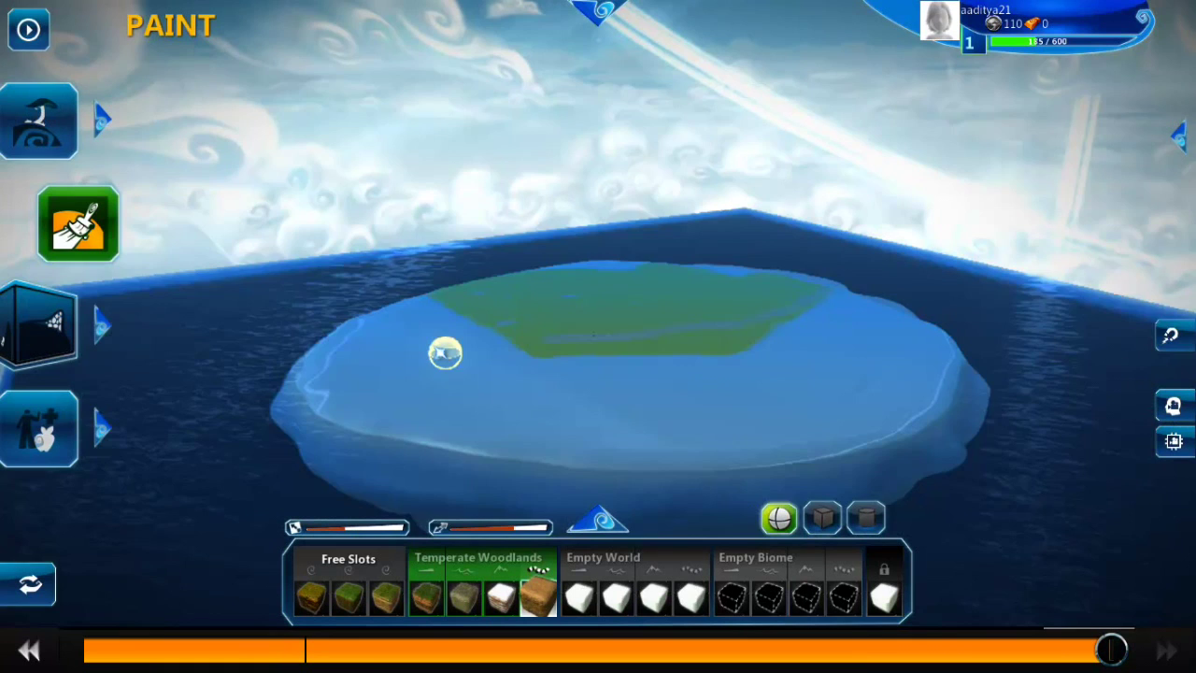
scroll(445, 352, up, 4)
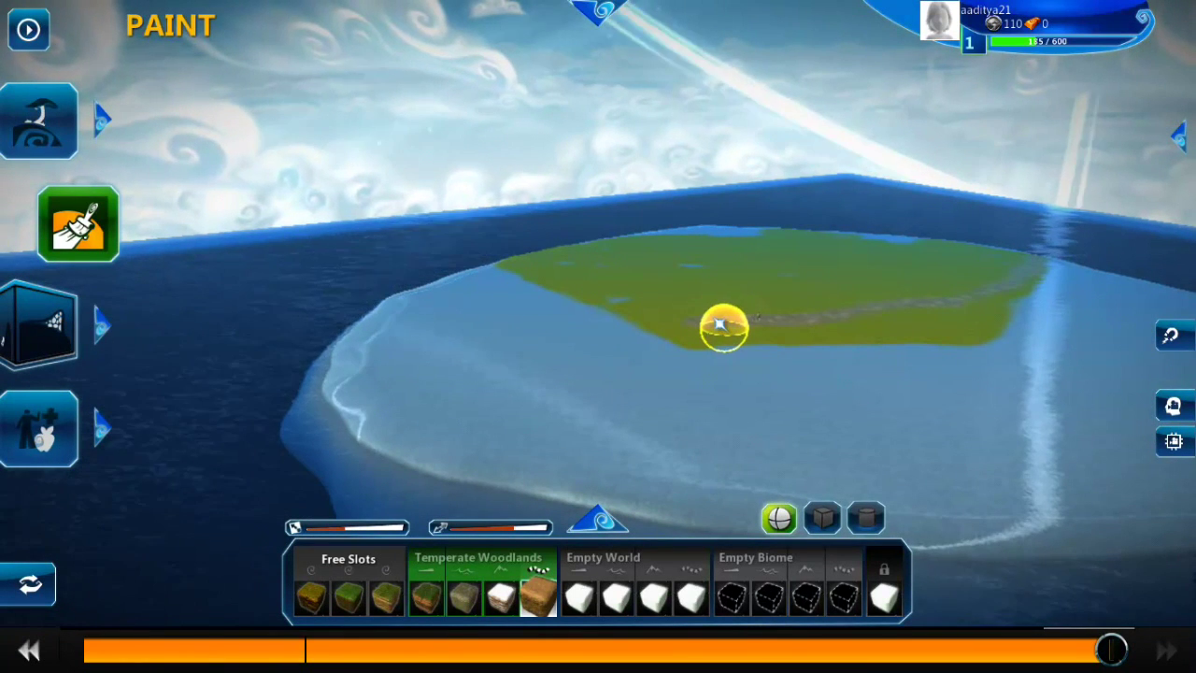
drag(399, 390, 234, 419)
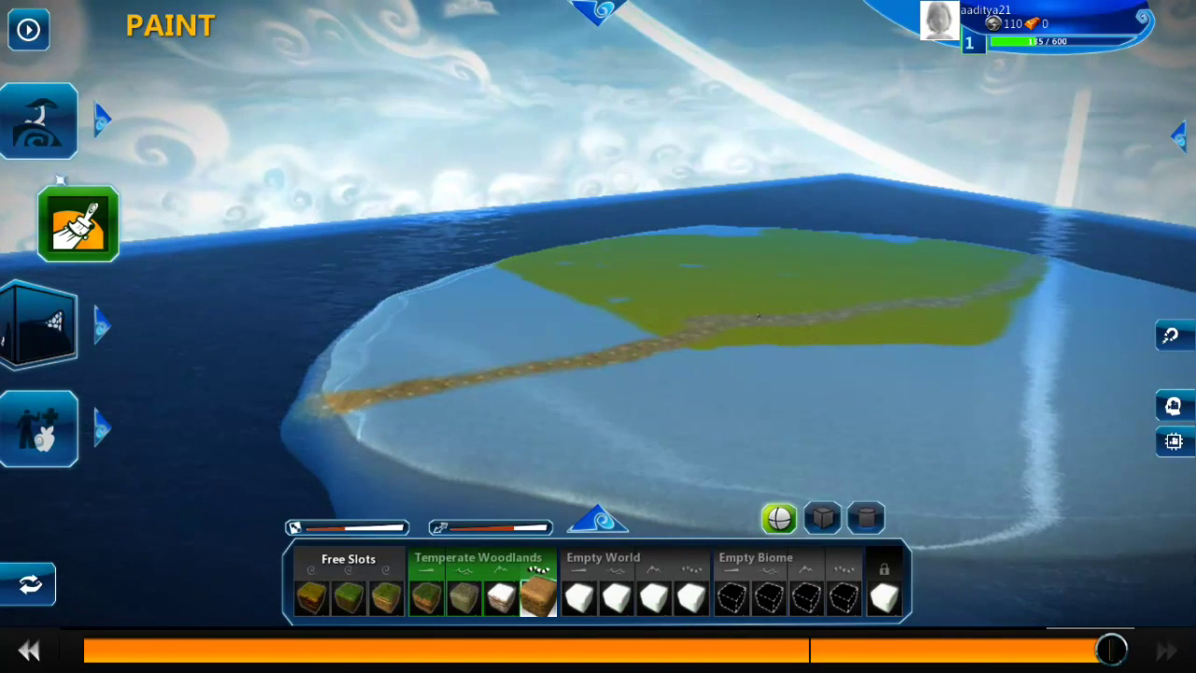
click(39, 119)
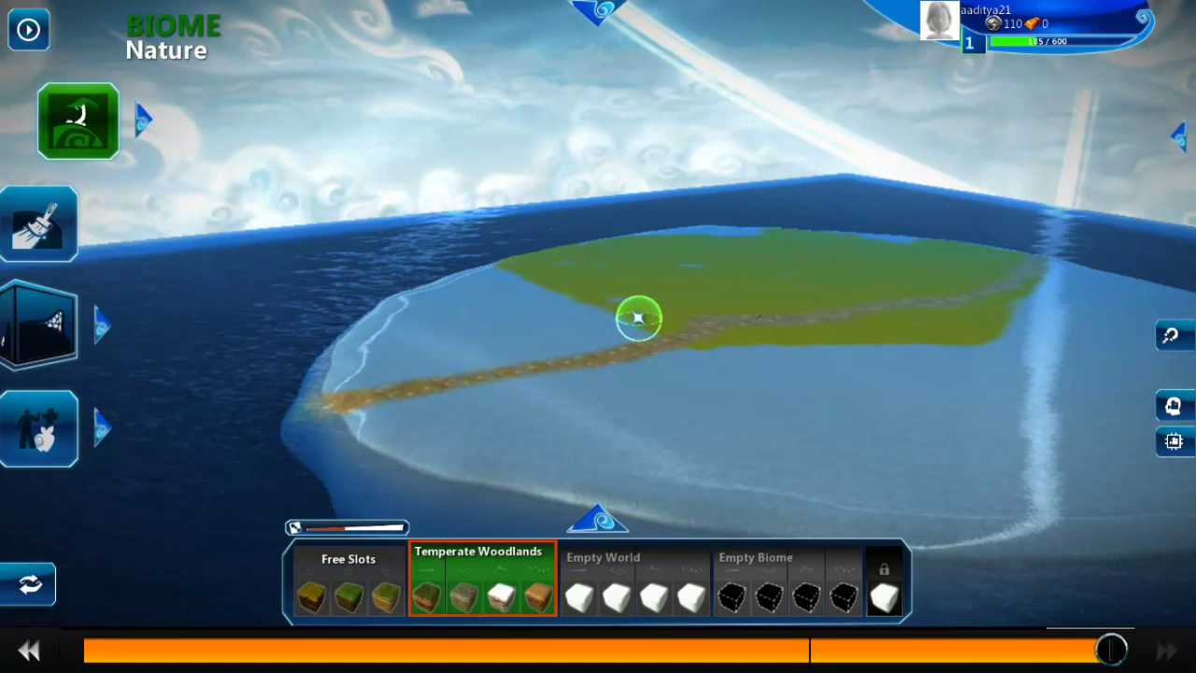
- Cover the island, its left end and far shore with dense Temperate Woodlands trees, then pause
drag(555, 348, 509, 309)
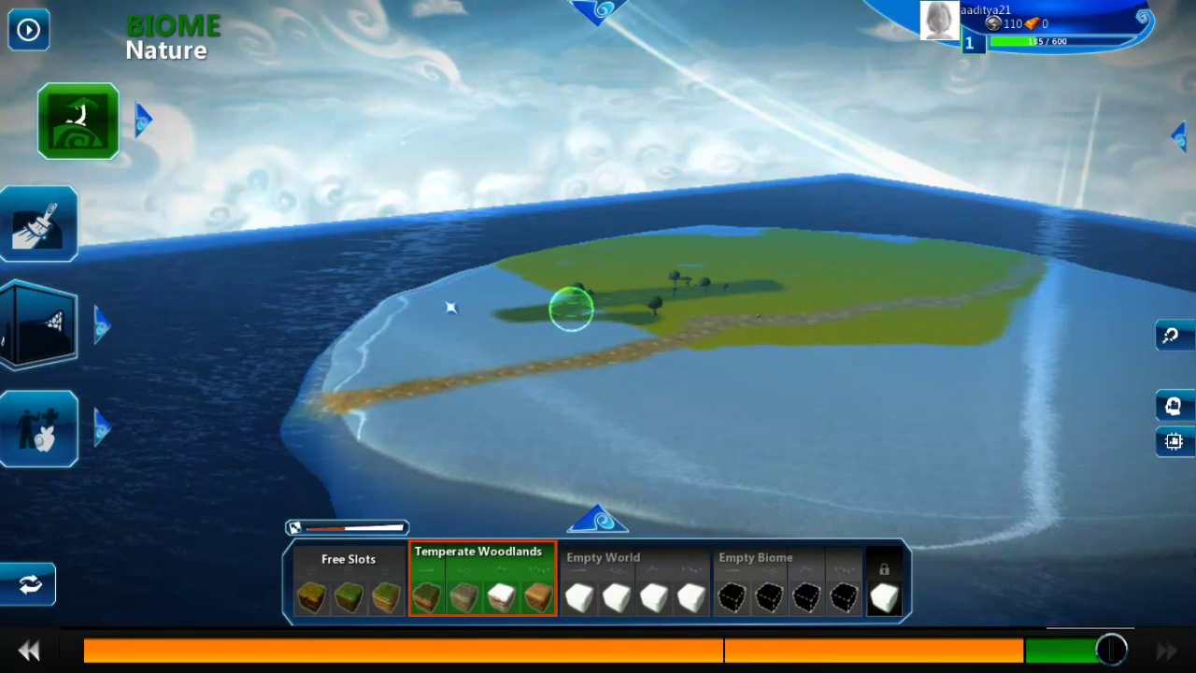
mouse_move(606, 278)
mouse_down()
mouse_move(750, 279)
mouse_move(590, 274)
mouse_move(670, 288)
mouse_move(798, 262)
mouse_move(715, 272)
mouse_move(703, 295)
mouse_move(661, 301)
mouse_move(764, 305)
mouse_move(675, 298)
mouse_move(858, 278)
mouse_move(663, 292)
mouse_move(557, 355)
mouse_move(493, 371)
mouse_move(323, 379)
mouse_move(483, 353)
mouse_move(320, 365)
mouse_move(539, 352)
mouse_move(506, 340)
mouse_move(565, 339)
mouse_up()
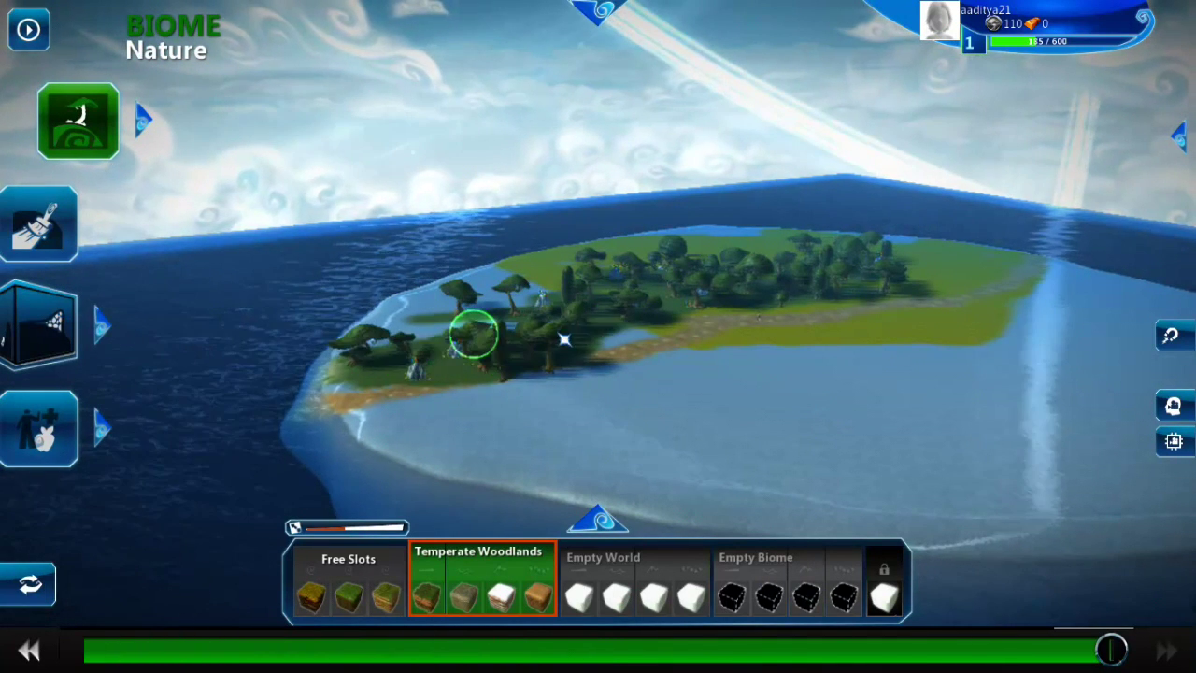
mouse_move(474, 334)
mouse_down()
mouse_move(427, 334)
mouse_move(393, 313)
mouse_up()
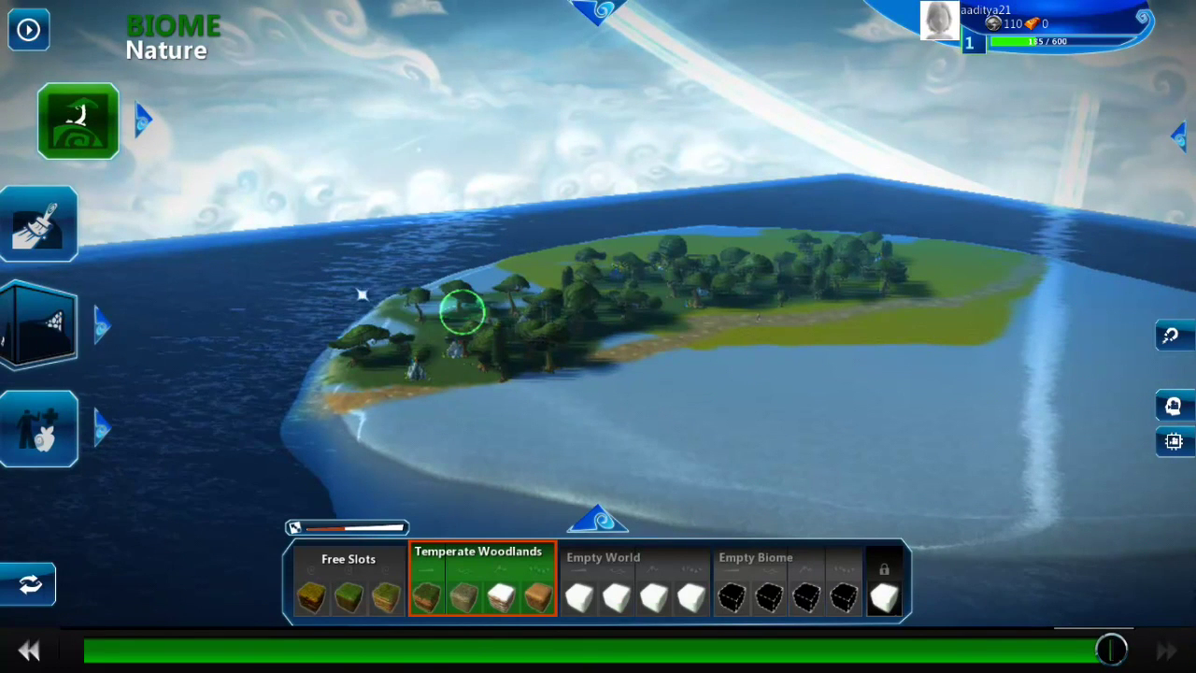
drag(572, 272, 460, 272)
mouse_move(546, 275)
mouse_down()
mouse_move(400, 307)
mouse_move(563, 256)
mouse_move(563, 246)
mouse_move(631, 241)
mouse_up()
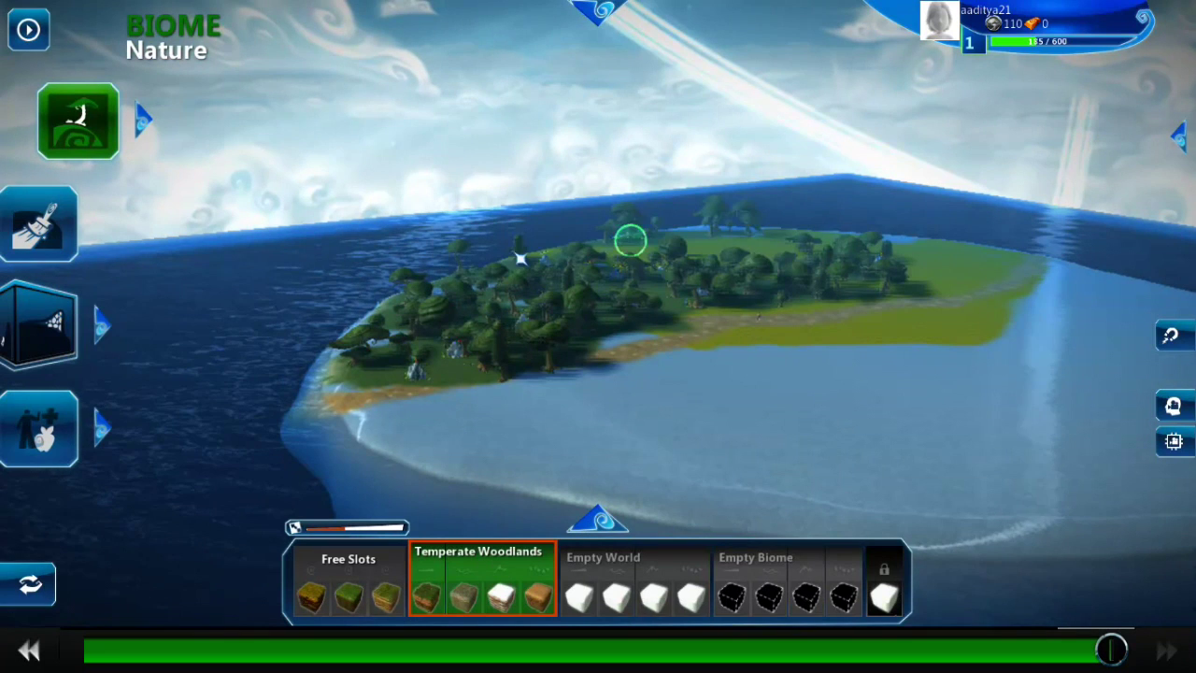
mouse_move(518, 257)
mouse_down()
mouse_move(729, 264)
mouse_move(766, 246)
mouse_move(700, 250)
mouse_move(695, 237)
mouse_move(868, 235)
mouse_move(1009, 259)
mouse_move(895, 273)
mouse_move(945, 249)
mouse_move(870, 283)
mouse_move(782, 368)
mouse_move(985, 355)
mouse_move(389, 454)
mouse_move(611, 504)
mouse_move(517, 482)
mouse_move(542, 449)
mouse_move(290, 448)
mouse_move(990, 421)
mouse_move(883, 528)
mouse_move(700, 549)
mouse_move(1057, 550)
mouse_move(956, 513)
mouse_move(569, 483)
mouse_move(617, 483)
mouse_move(926, 349)
mouse_move(1151, 341)
mouse_move(683, 401)
mouse_move(951, 259)
mouse_move(1167, 326)
mouse_move(986, 335)
mouse_move(1028, 334)
mouse_move(935, 355)
mouse_move(1063, 302)
mouse_move(1188, 643)
mouse_move(1140, 382)
mouse_move(1095, 267)
mouse_move(953, 408)
mouse_move(1049, 378)
mouse_move(817, 424)
mouse_move(748, 454)
mouse_move(474, 422)
mouse_move(850, 409)
mouse_move(842, 431)
mouse_up()
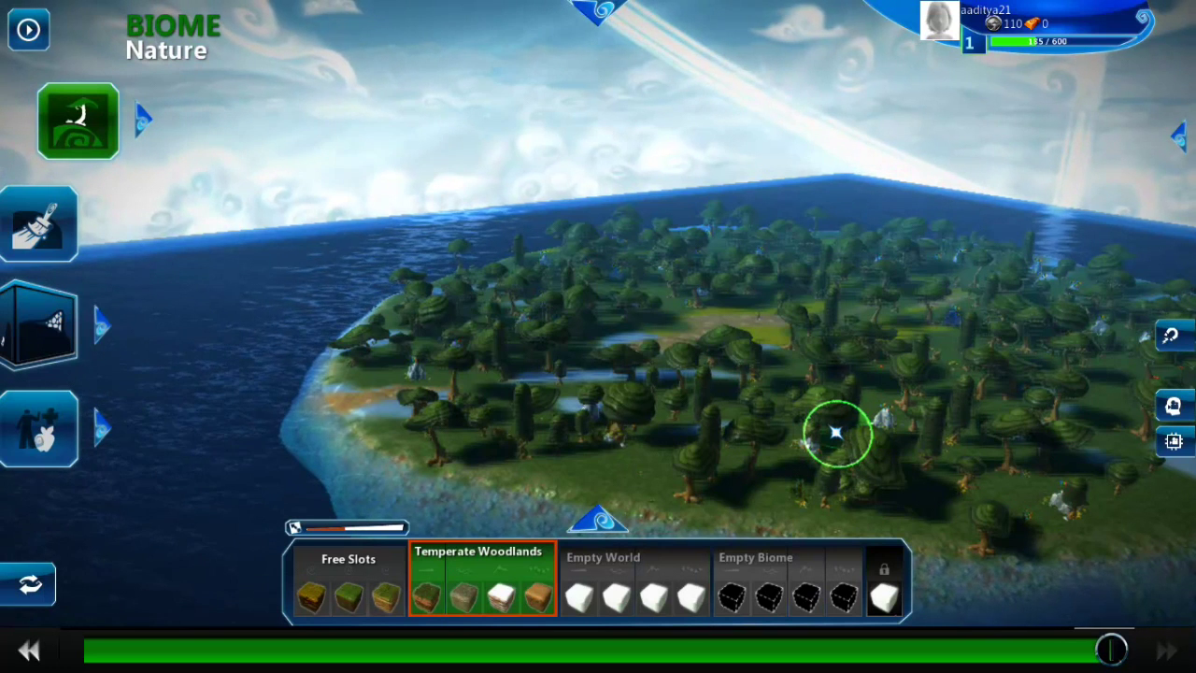
key(Escape)
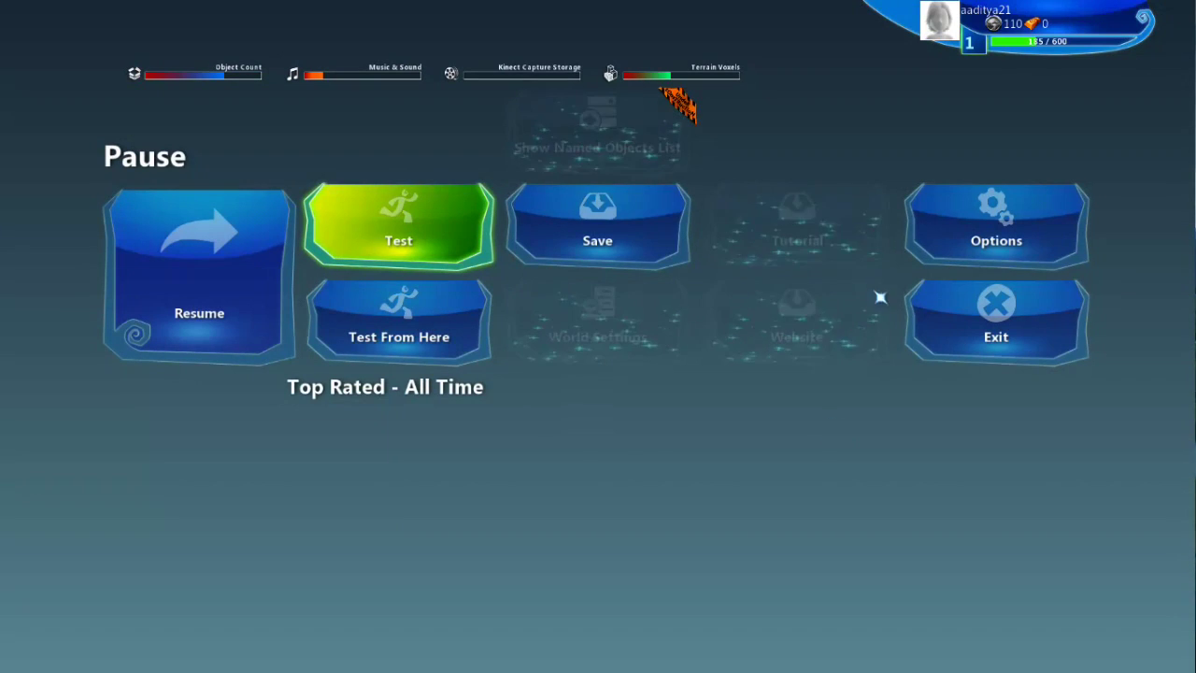
- Exit the world editor and generate a fresh empty world
click(981, 297)
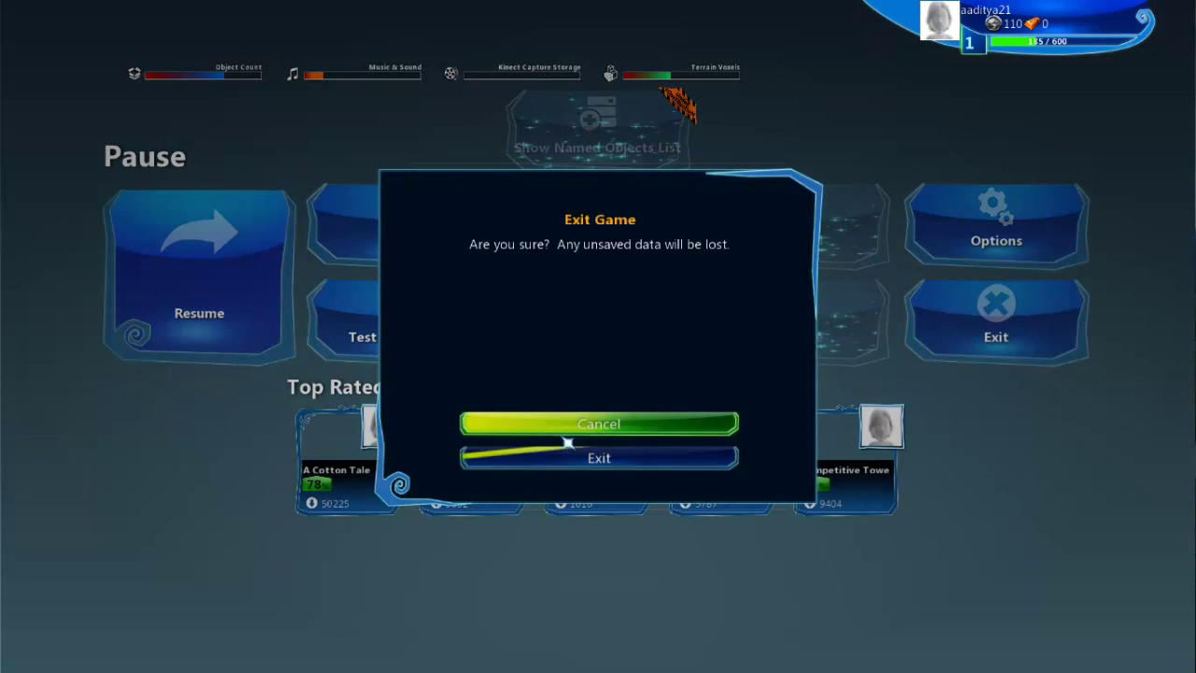
click(584, 458)
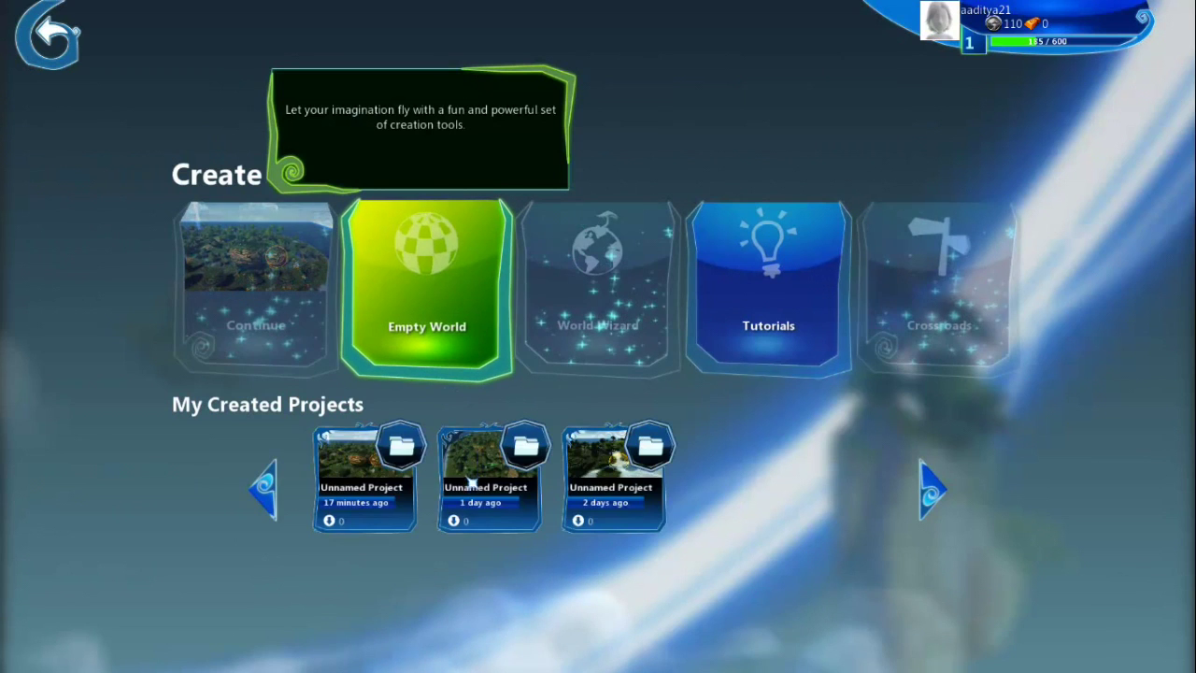
key(Return)
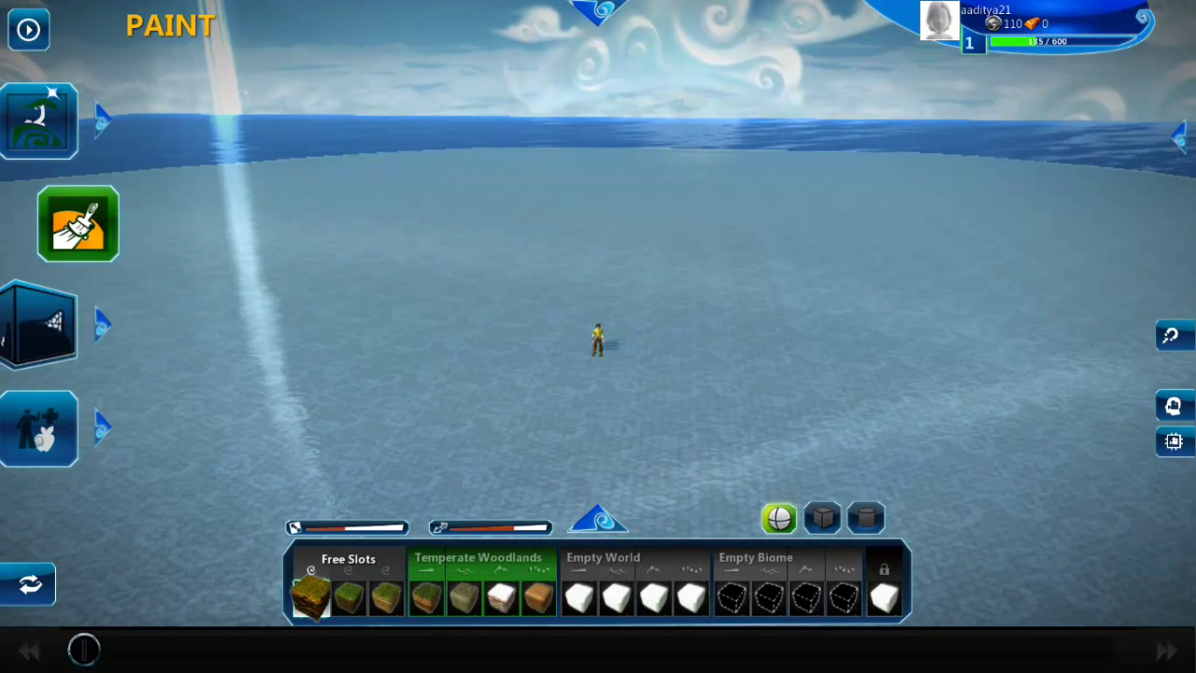
- Leave the empty world without saving, returning to the Create screen
key(Escape)
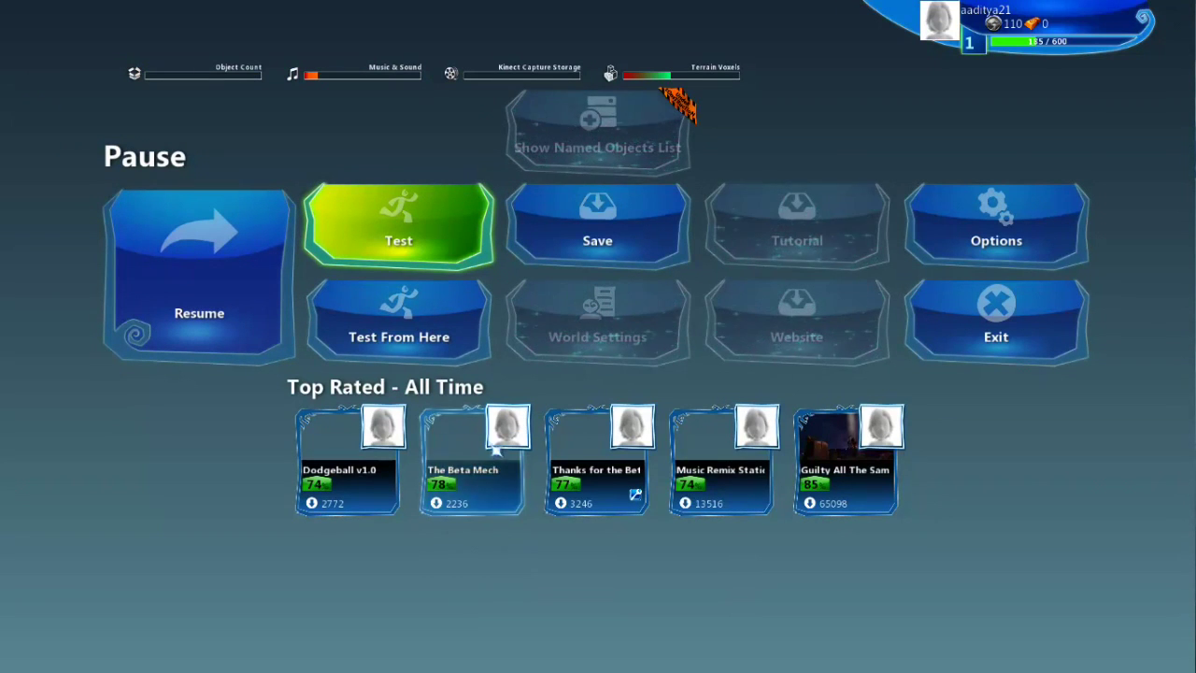
click(1007, 316)
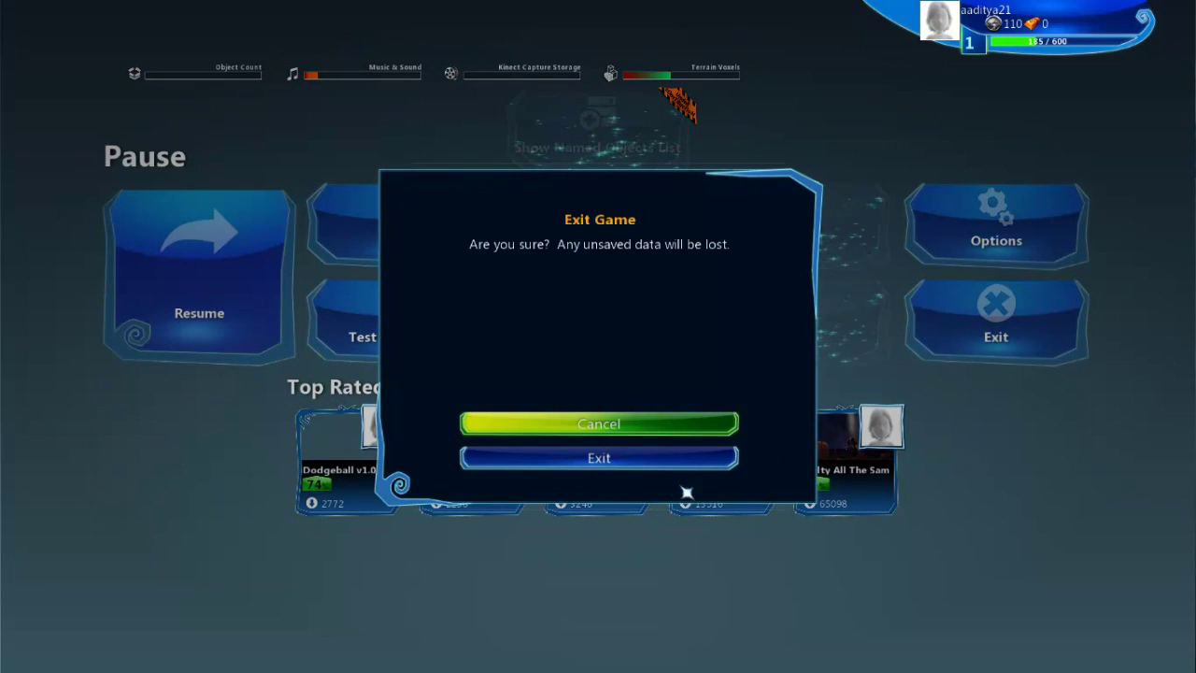
click(654, 459)
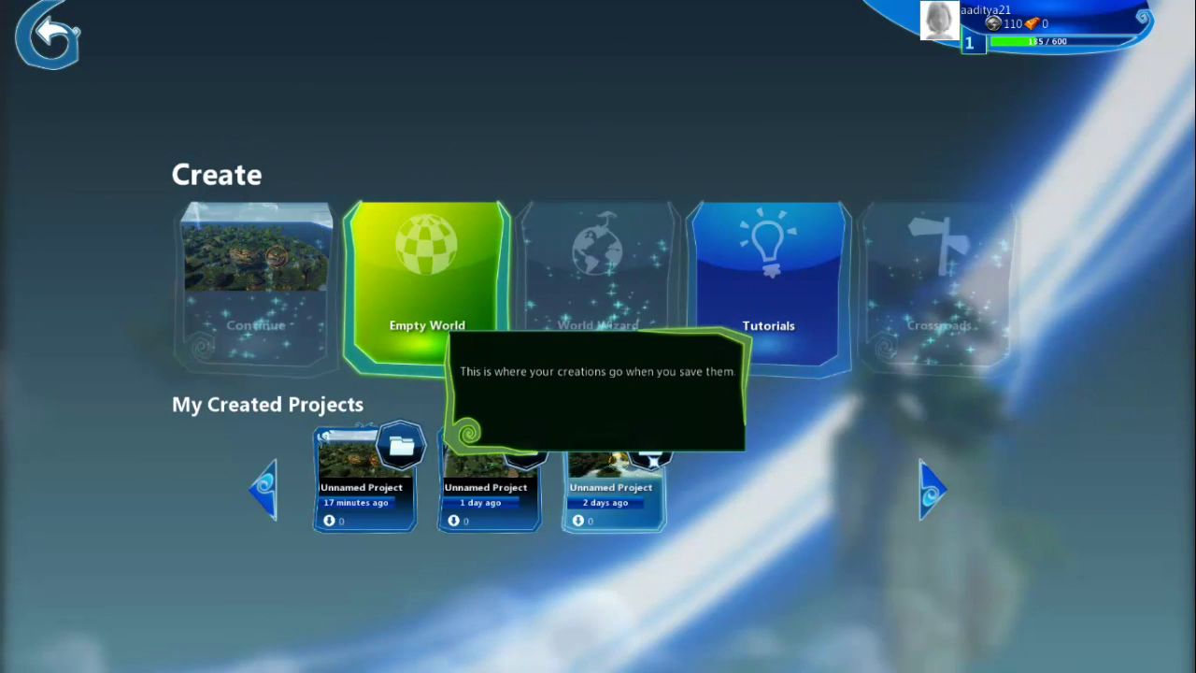
- Open the saved woodland Unnamed Project under My Created Projects
click(490, 485)
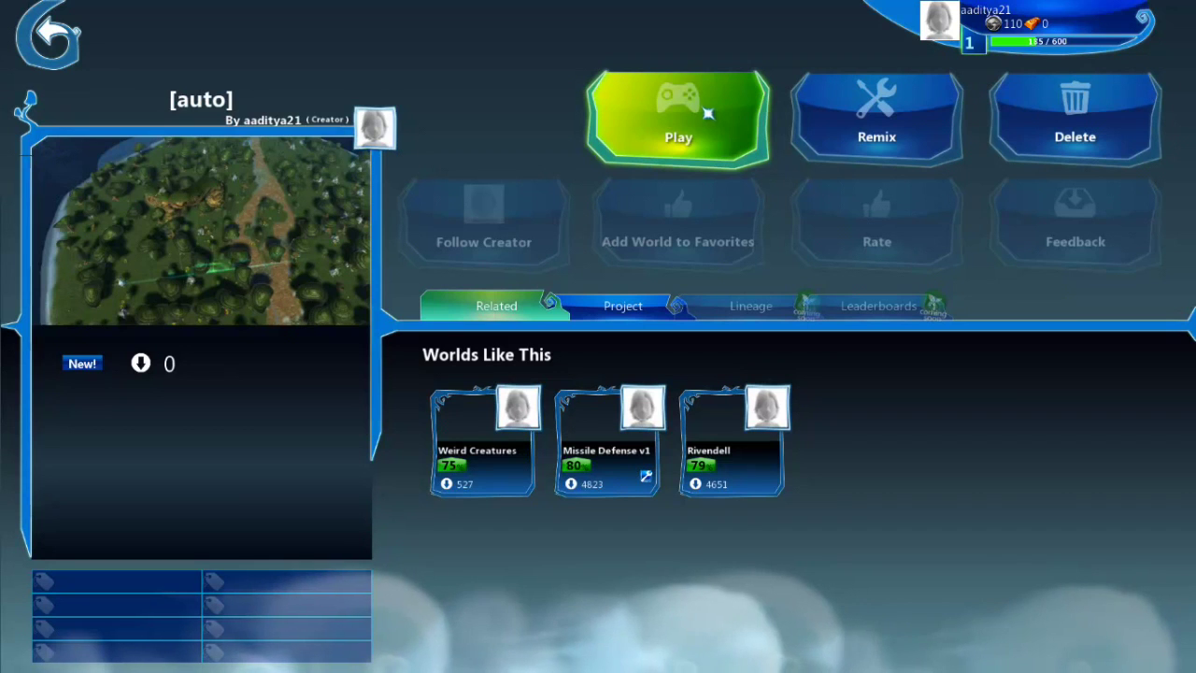
- Play the saved woodland world and run the character along the dirt path in third person
click(651, 127)
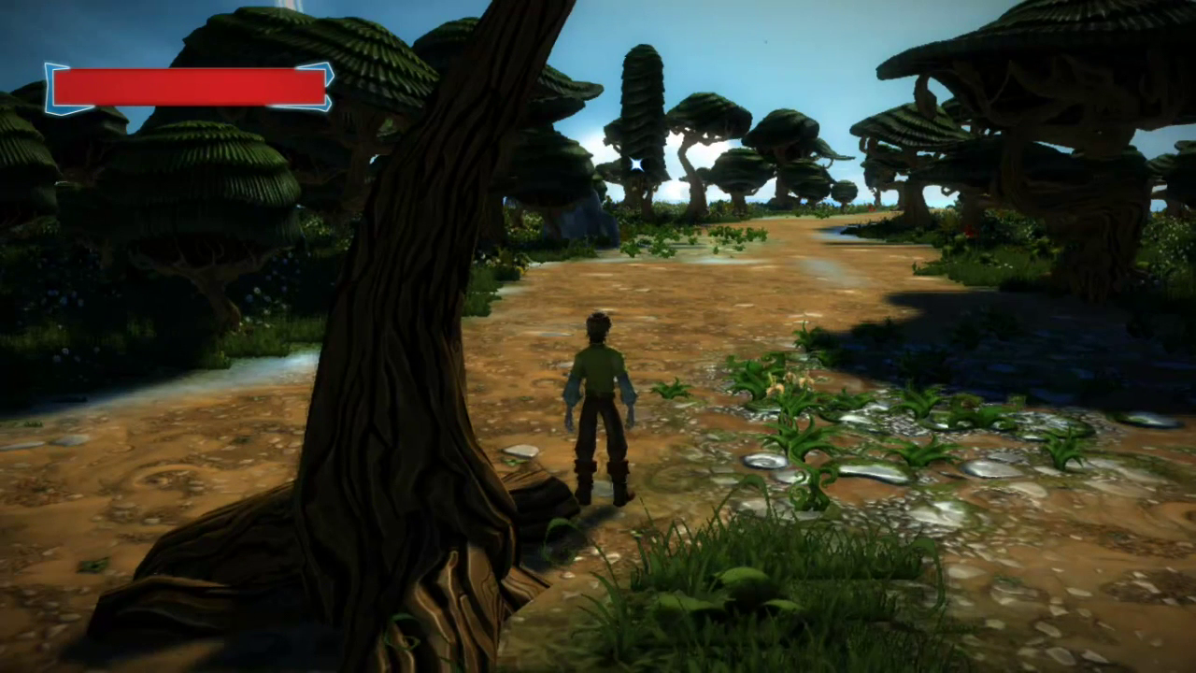
key(Right)
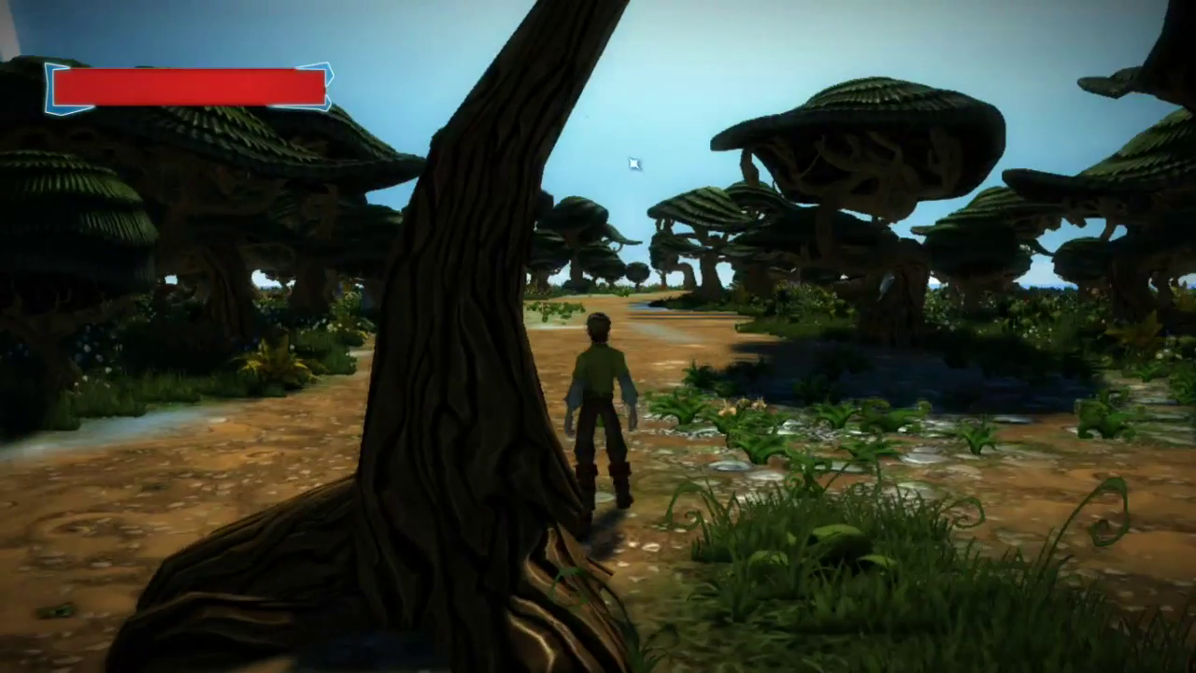
key(Left)
key(Up)
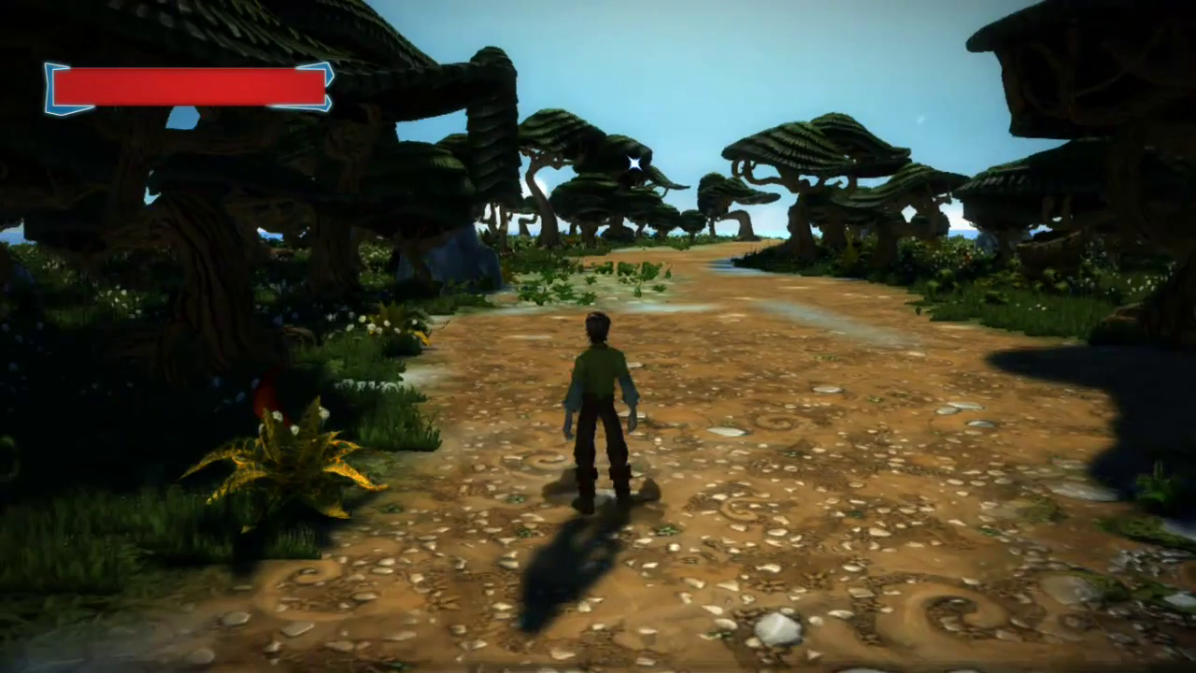